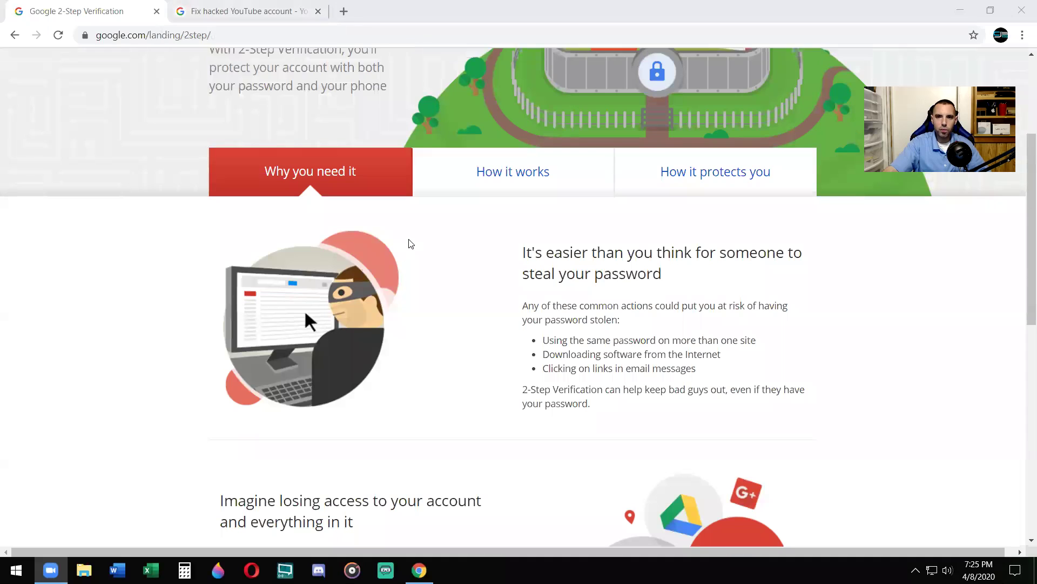
Scroll through the Google 2-Step Verification overview page
scroll(409, 244, "up", 3)
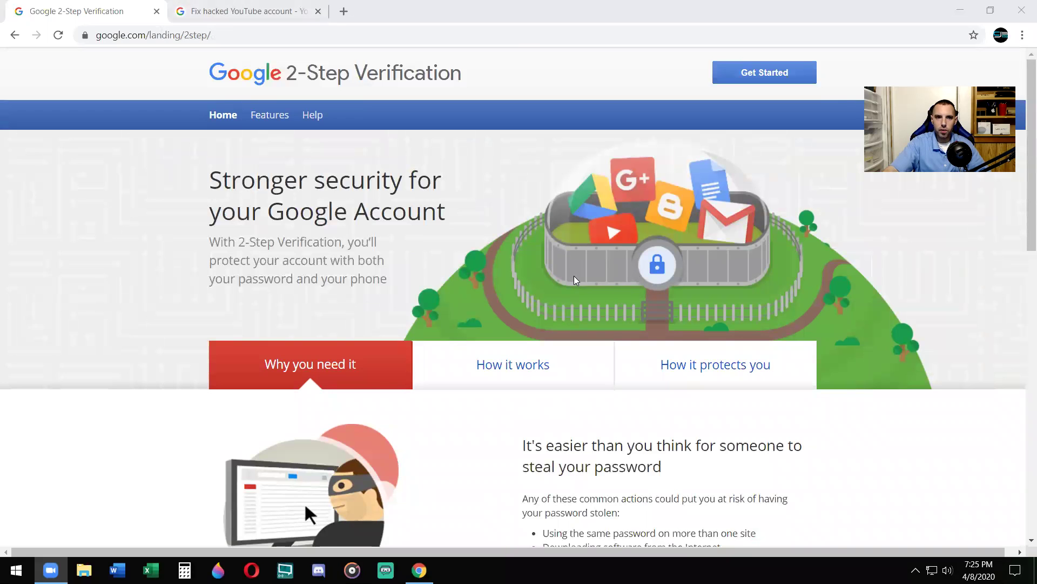
scroll(573, 265, "down", 3)
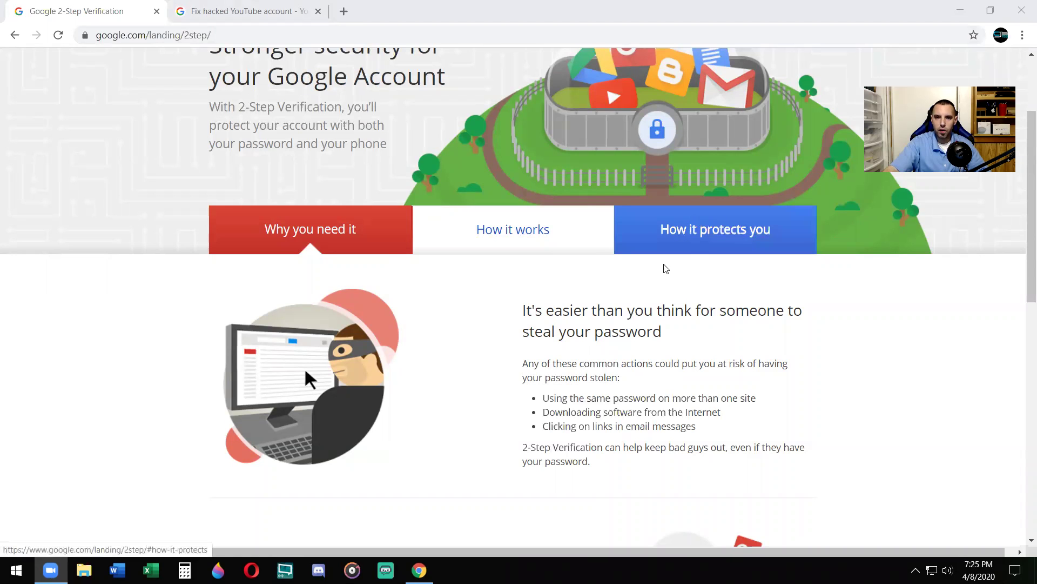
scroll(665, 270, "down", 4)
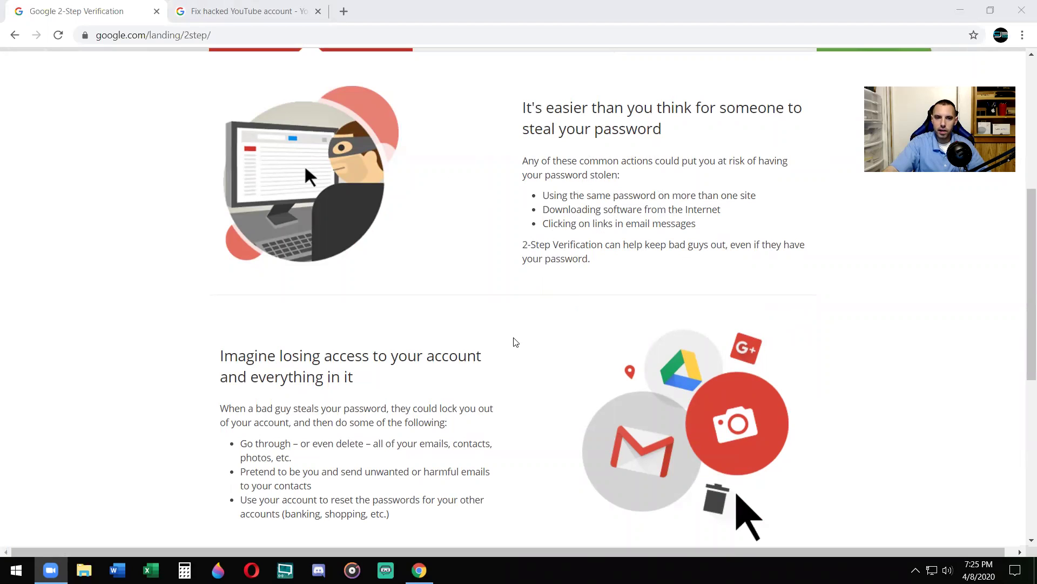
scroll(606, 272, "up", 4)
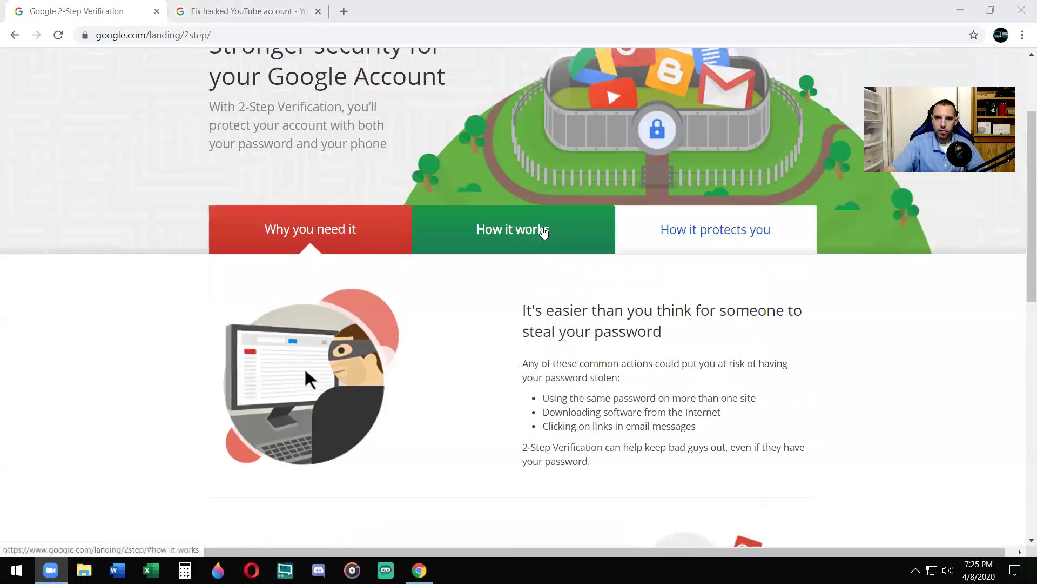
Show the 'How it works' section of 2-Step Verification and read through it
left_click(546, 243)
scroll(563, 286, "down", 3)
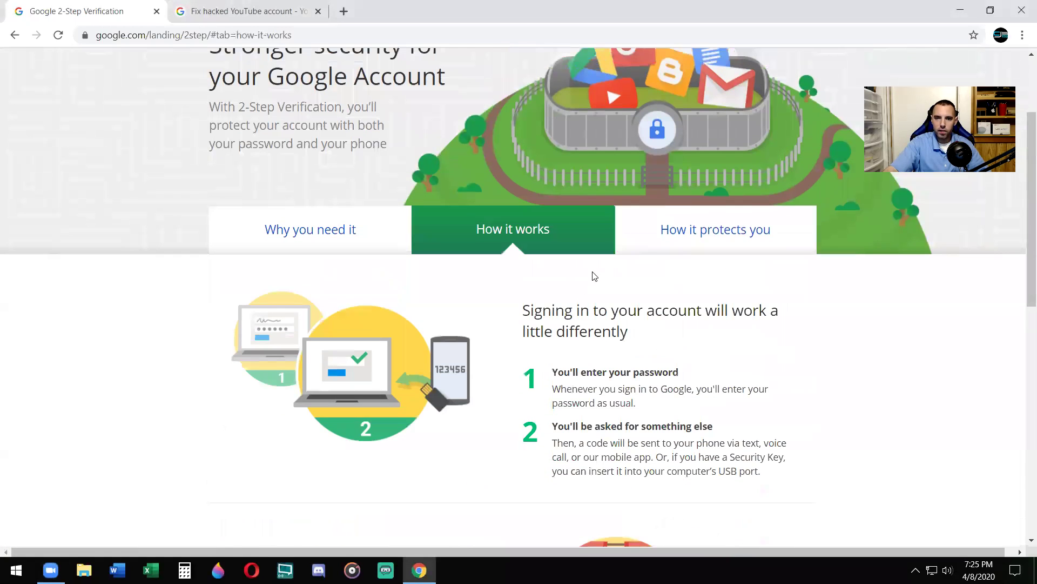
scroll(567, 287, "down", 1)
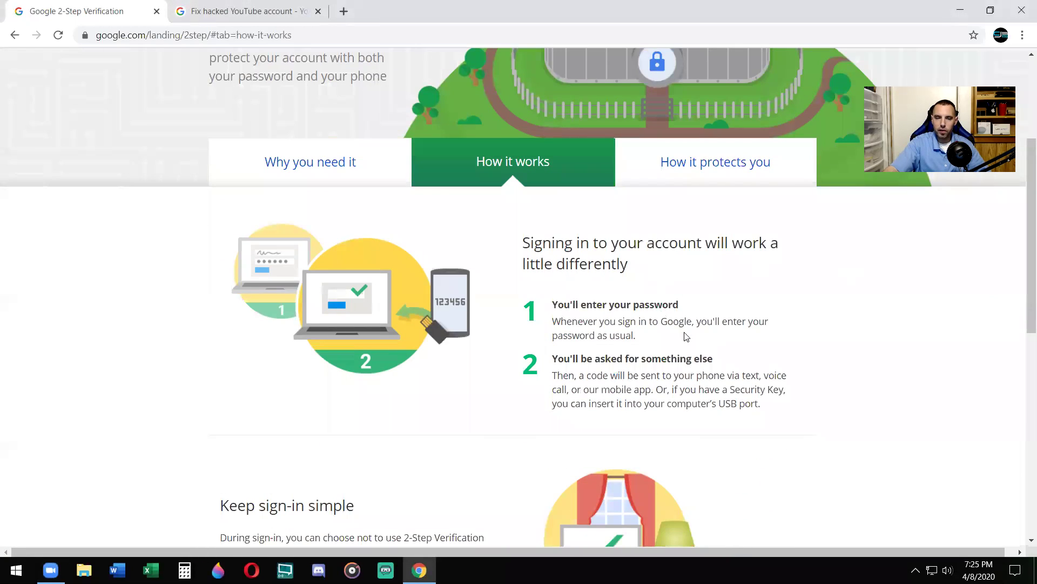
scroll(600, 297, "down", 1)
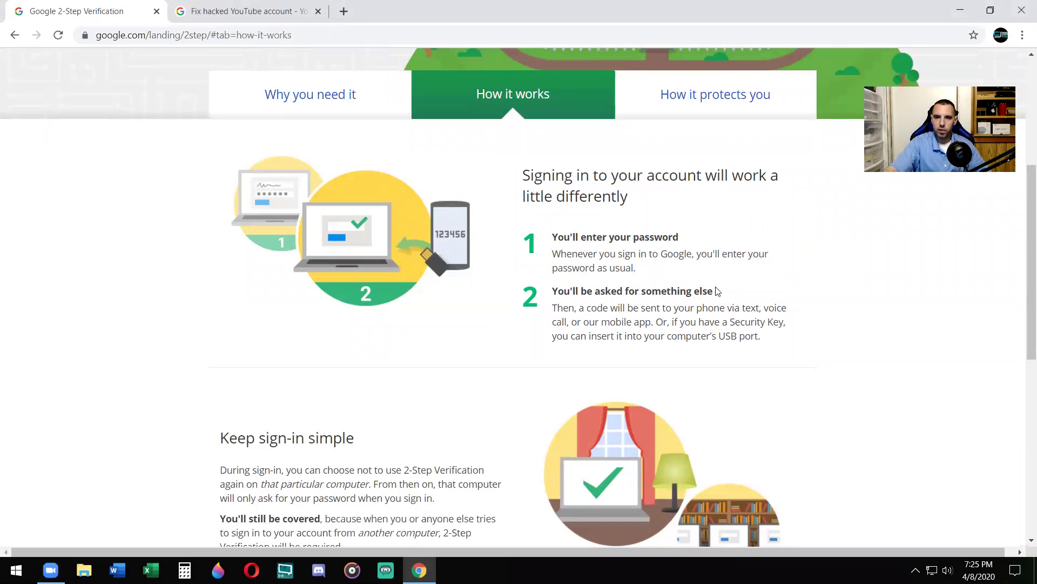
scroll(626, 316, "up", 1)
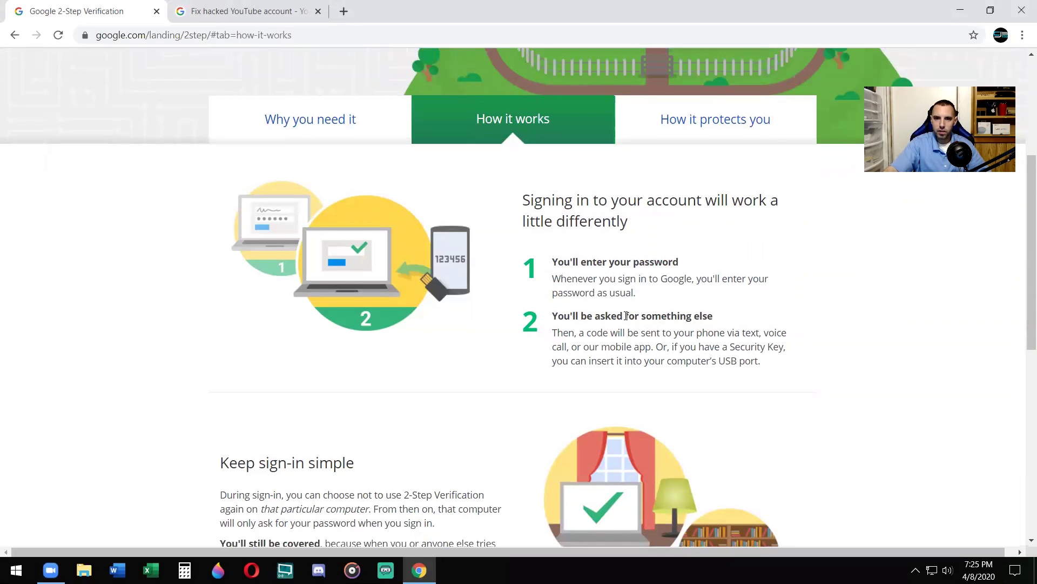
scroll(637, 292, "down", 4)
scroll(685, 358, "up", 4)
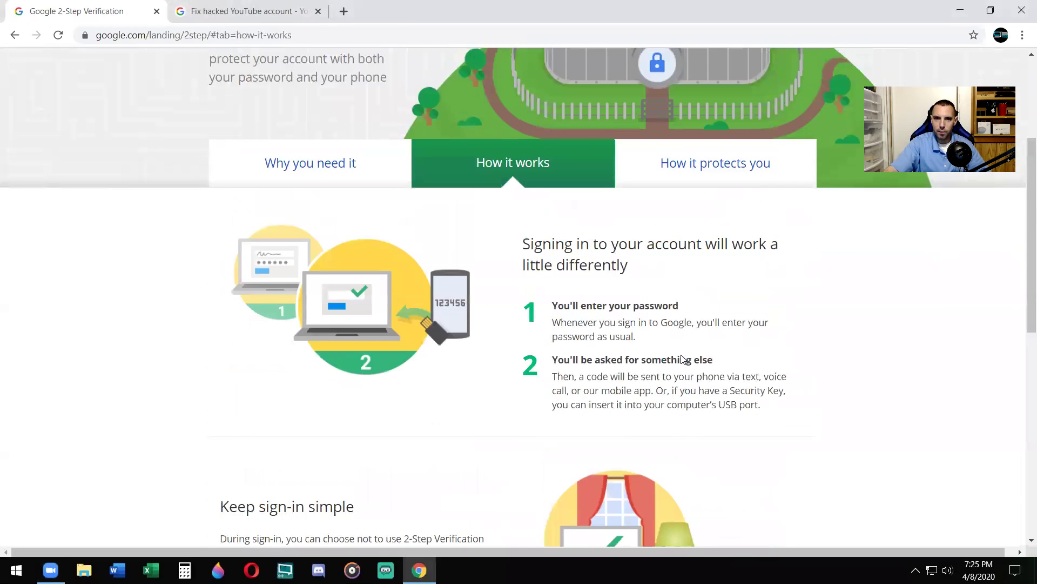
scroll(685, 358, "up", 3)
Start 2-Step Verification setup and briefly highlight the 'Add an extra layer of security' heading
left_click(750, 78)
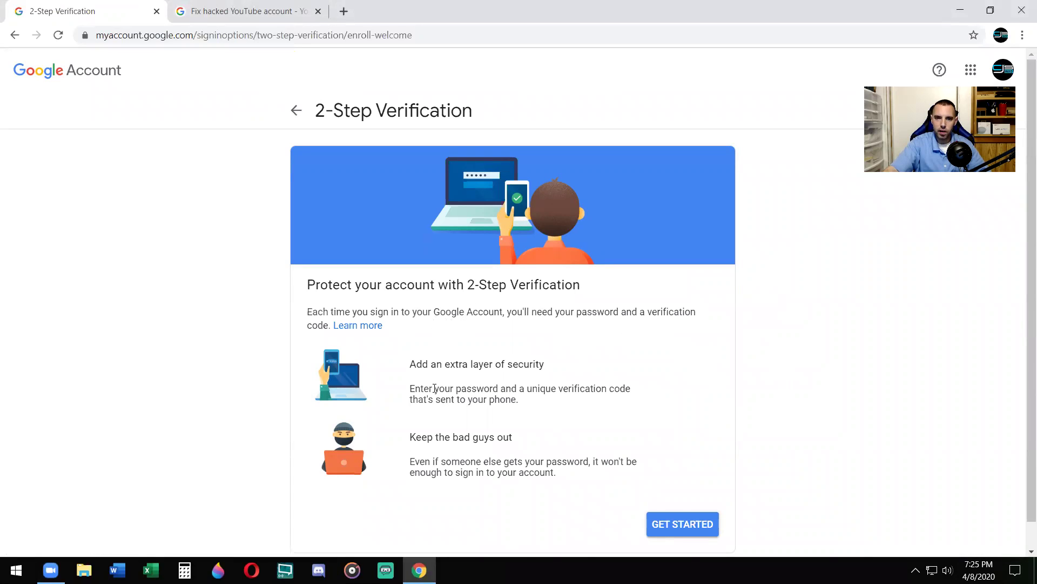
left_click_drag(413, 363, 544, 363)
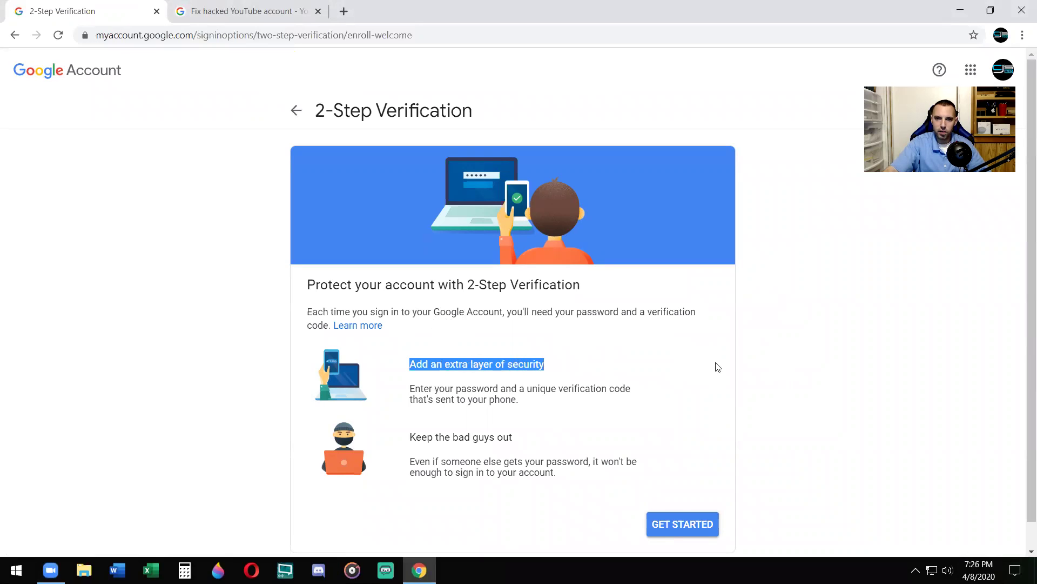
left_click(717, 367)
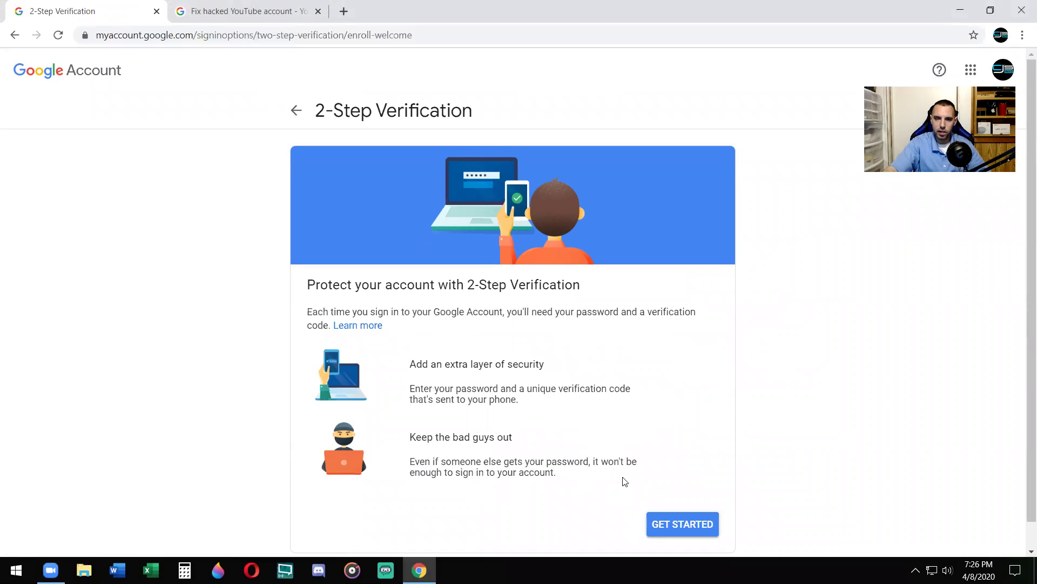
scroll(771, 428, "down", 1)
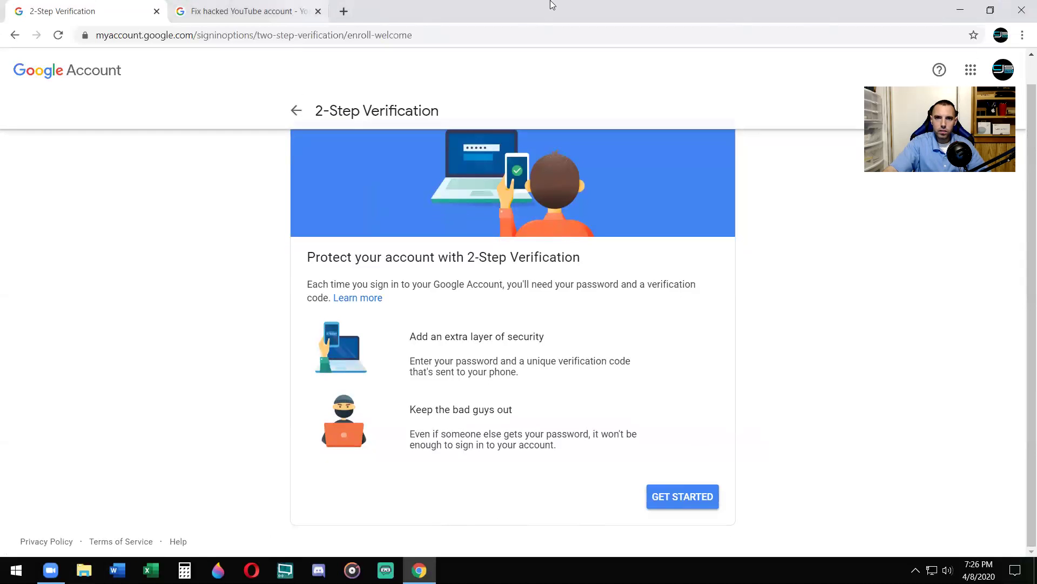
Minimize Chrome, open Step1 in Photos, and advance through Step1Part2 to Step2.png
left_click(961, 10)
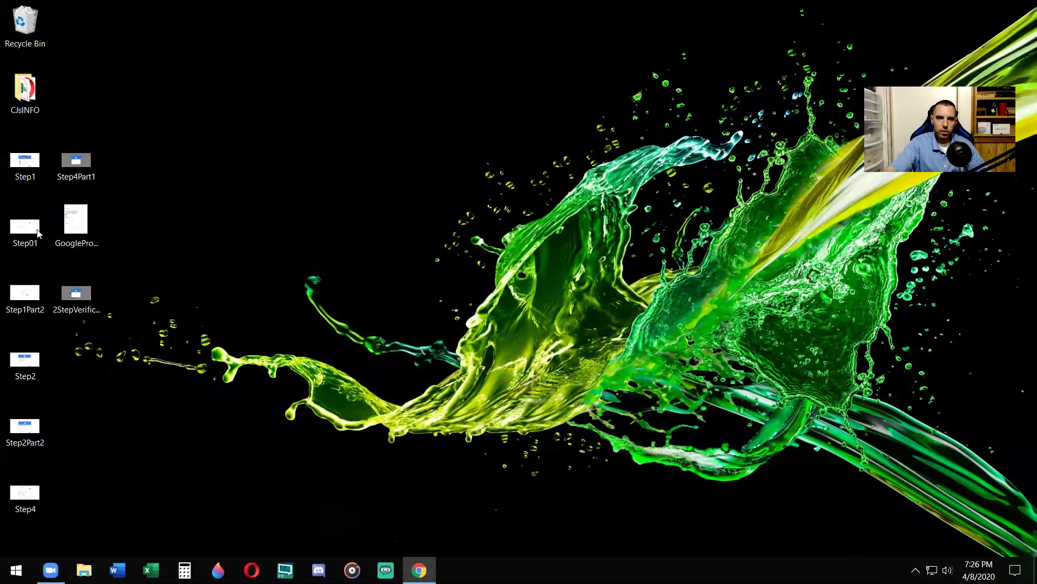
double_click(25, 162)
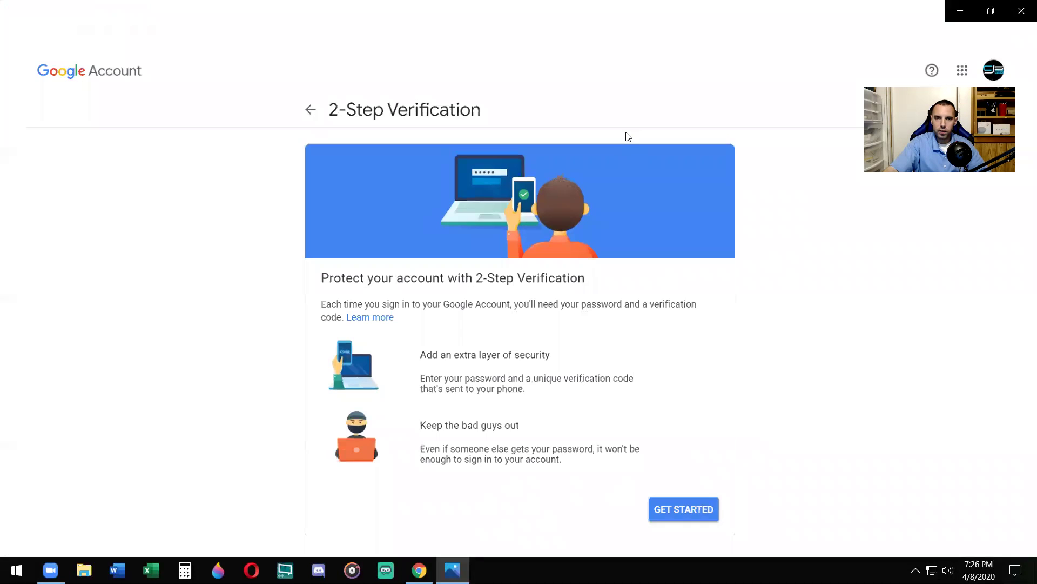
left_click(1004, 311)
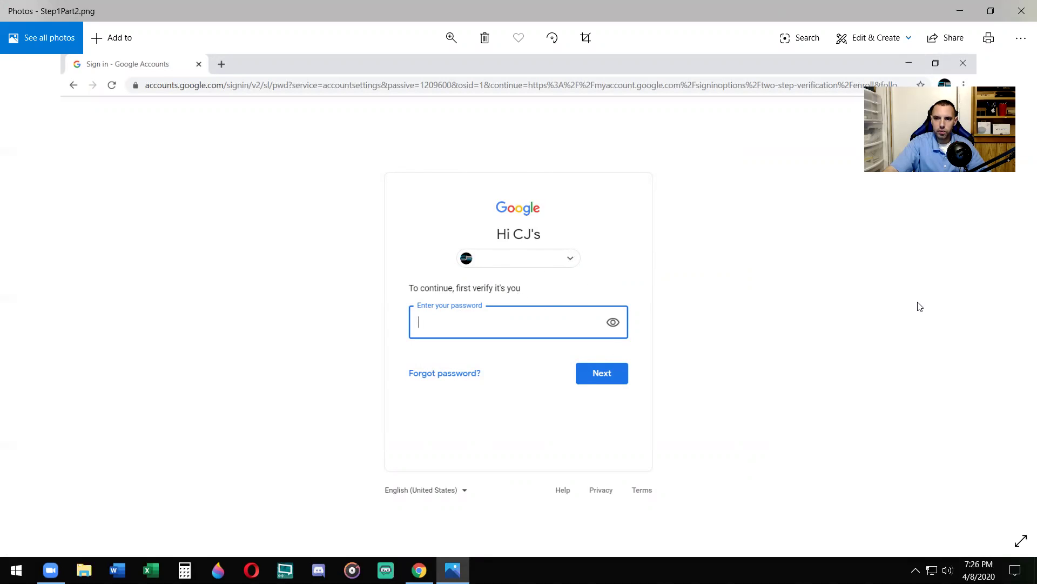
left_click(1007, 295)
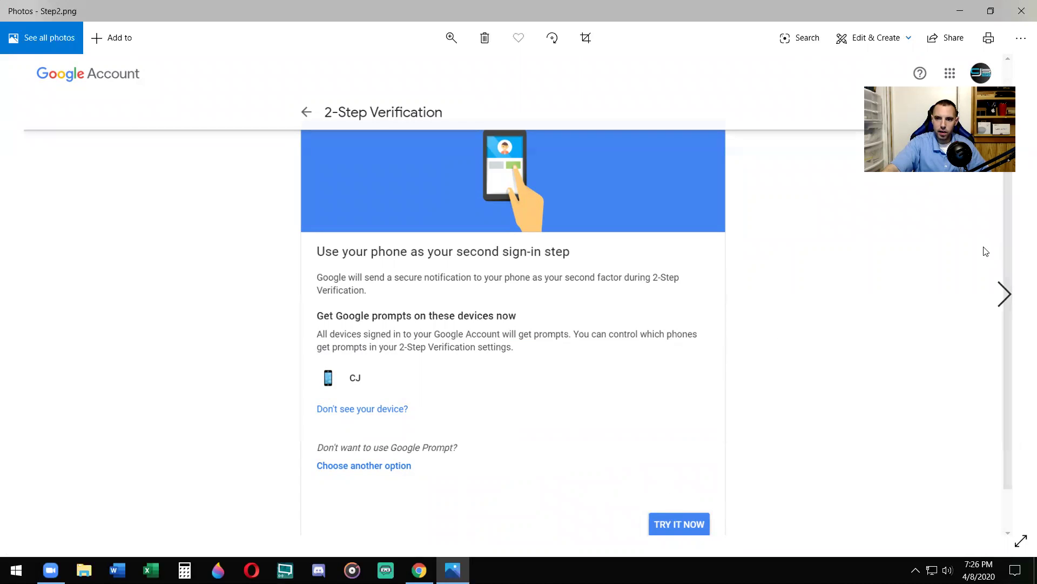
Advance to Step2Part2.png, the 'Almost there! Add a backup option' screenshot
left_click(1003, 293)
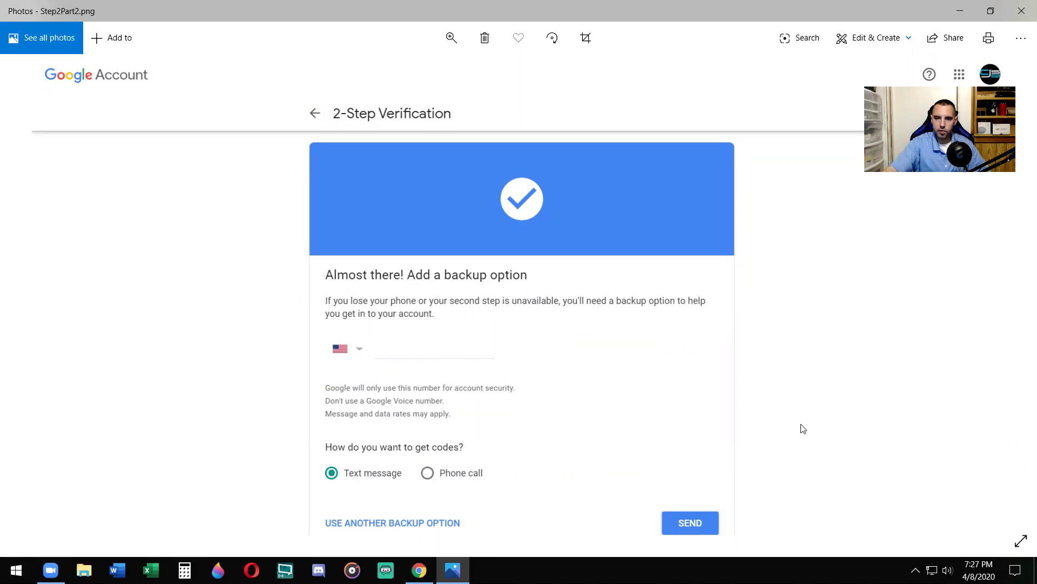
Advance to Step01.png, showing 2-Step Verification OFF with voice or text verified
left_click(1004, 294)
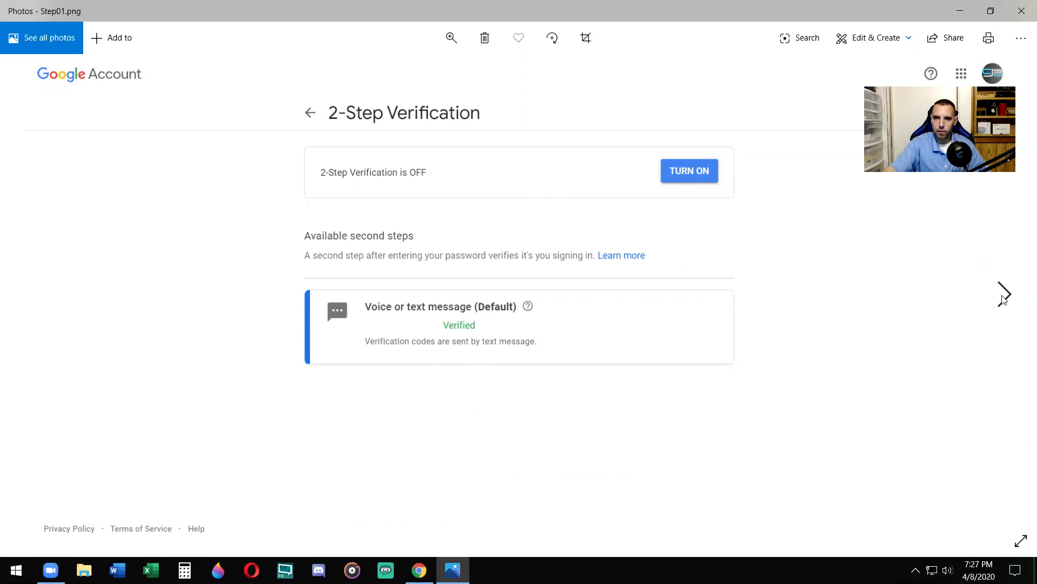
Advance to Step4.png, showing 2-Step Verification ON since Apr 8, 2020
left_click(1004, 294)
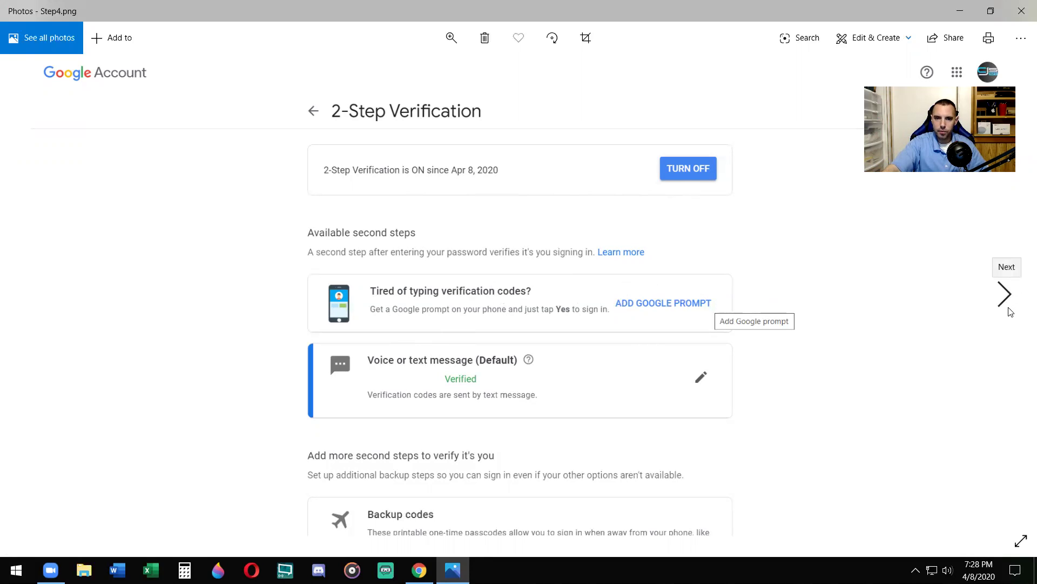
Advance through Step4Part1.png to GooglePrompt.png, the 'Trying to sign in from another computer?' prompt
left_click(1008, 310)
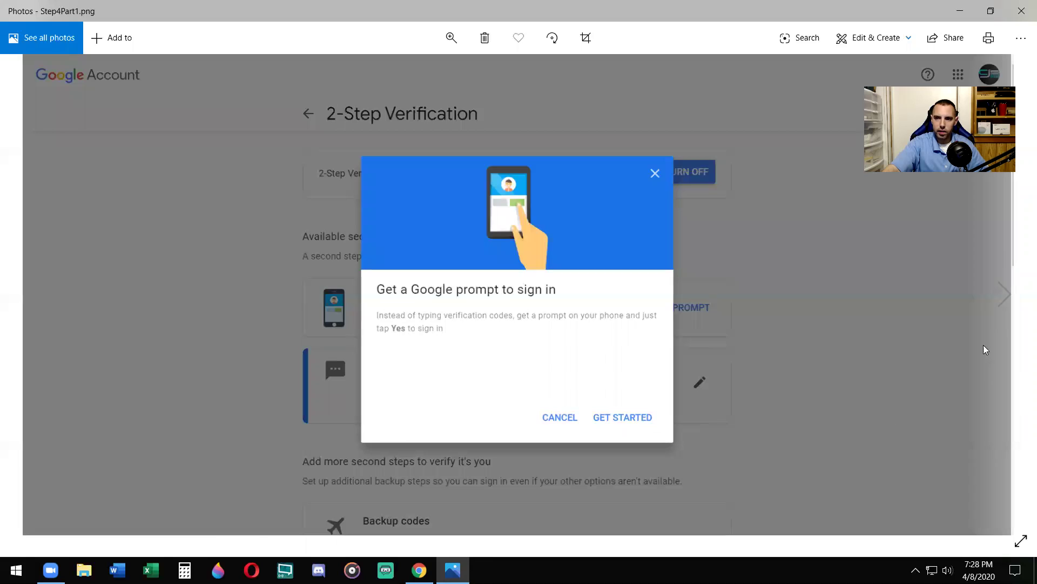
left_click(979, 292)
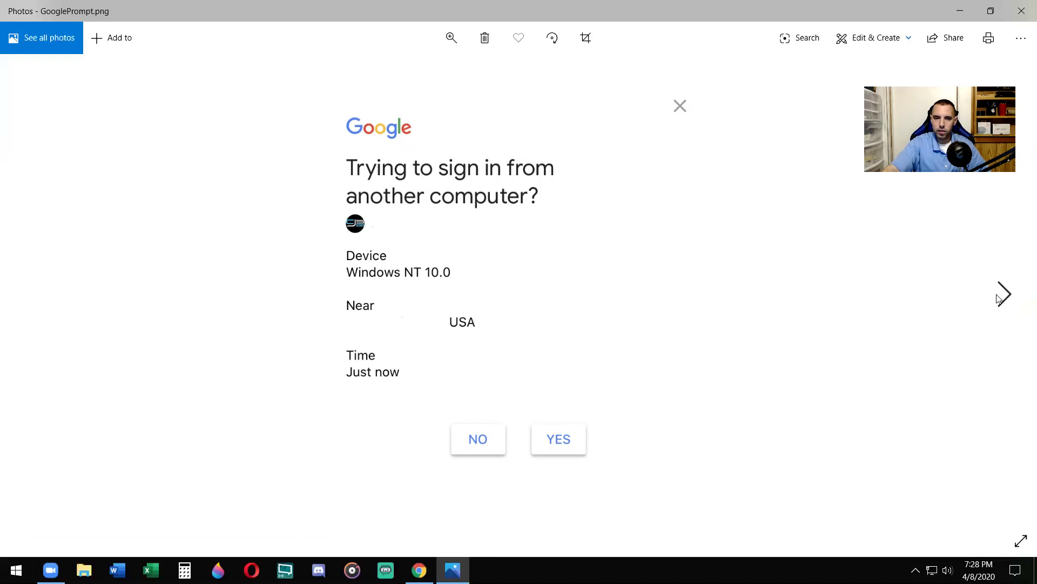
Advance to the 'It worked!' 2StepVerificationComplete screenshot
left_click(1003, 295)
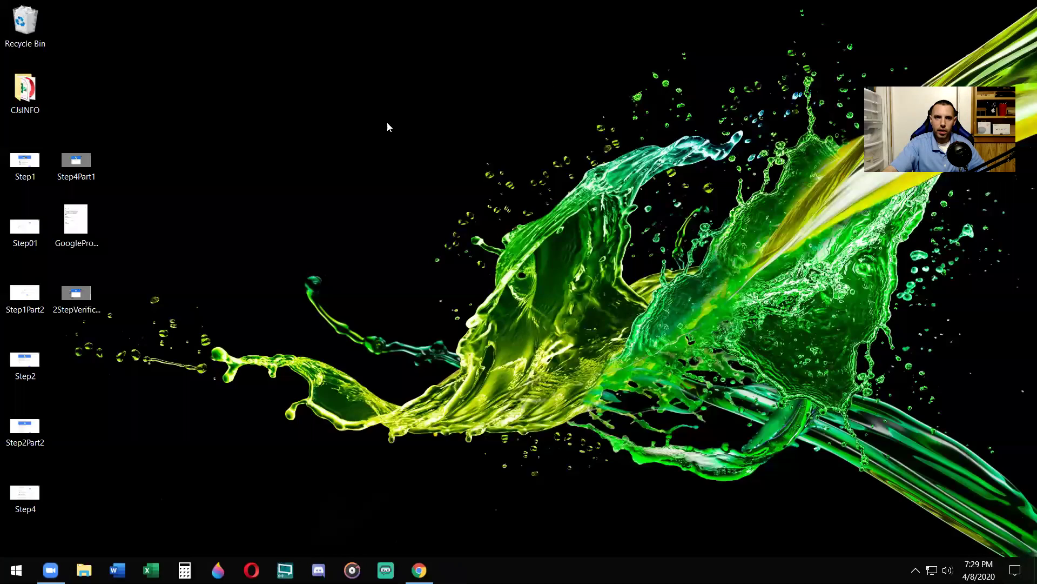
Restore Chrome, close the 2-Step Verification tab, and scroll the 'Fix hacked YouTube account' article
left_click(419, 570)
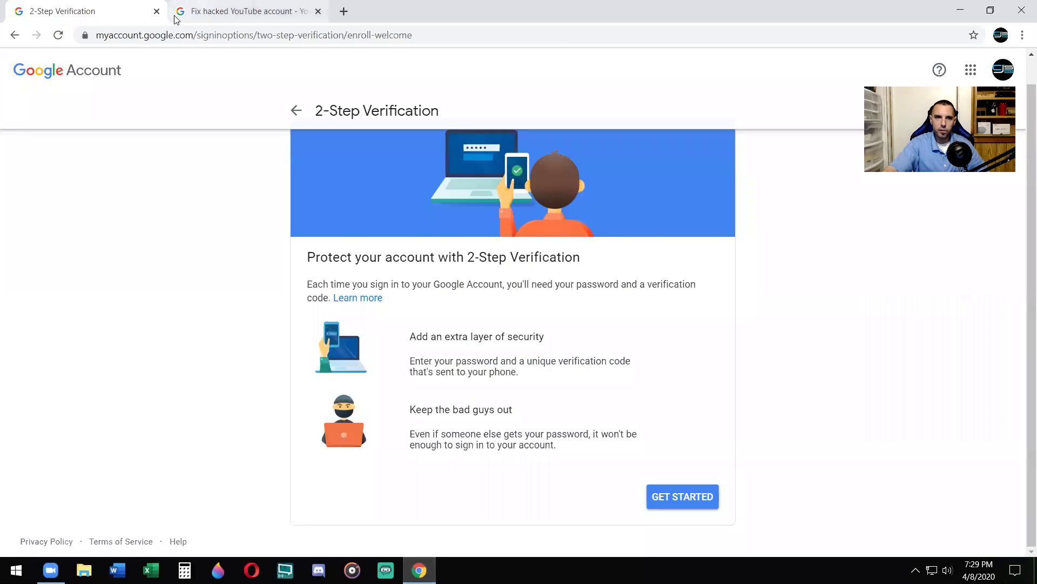
left_click(156, 11)
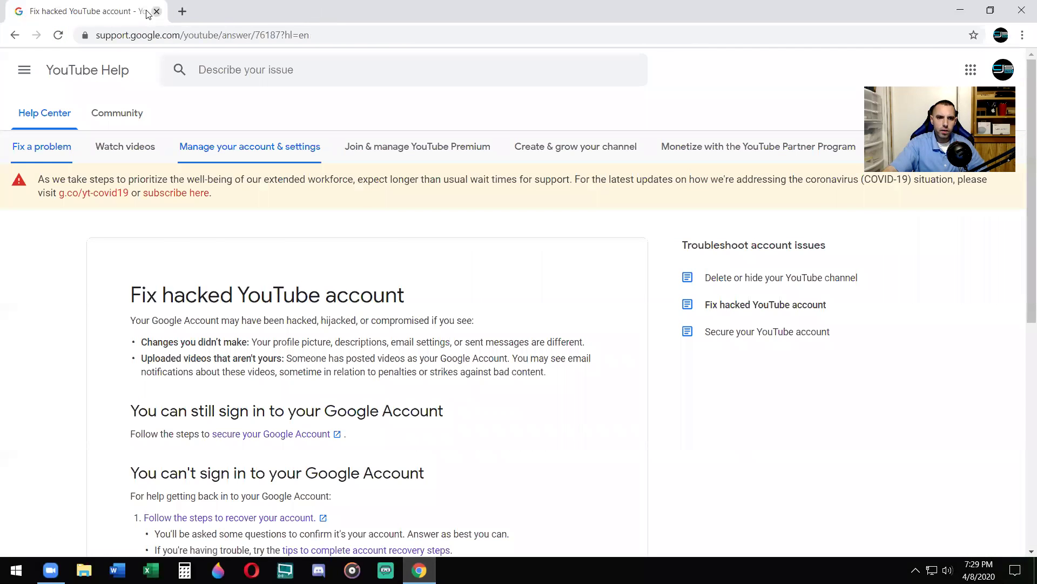
scroll(472, 261, "down", 4)
scroll(437, 261, "up", 1)
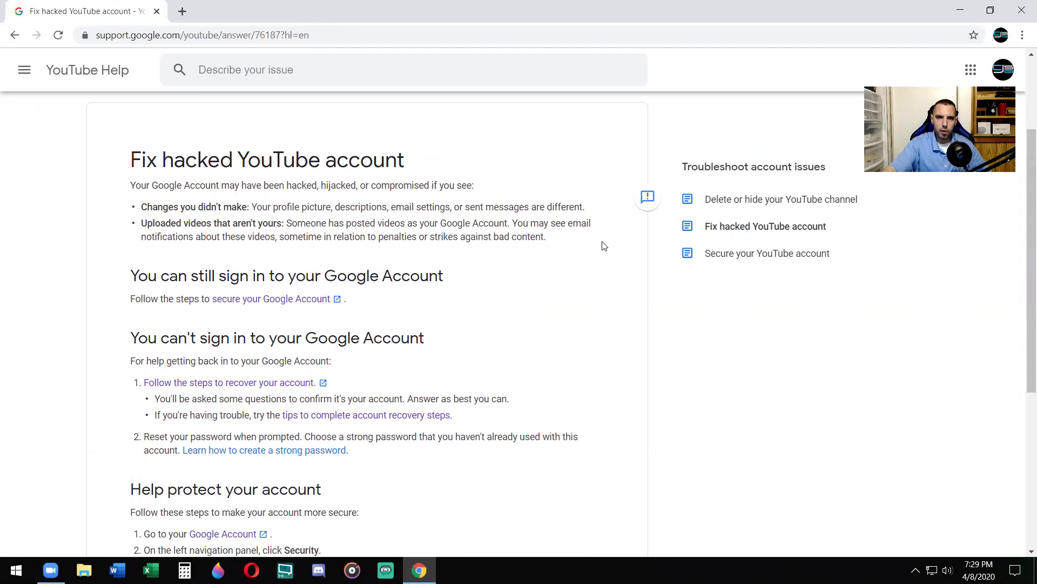
scroll(540, 307, "down", 3)
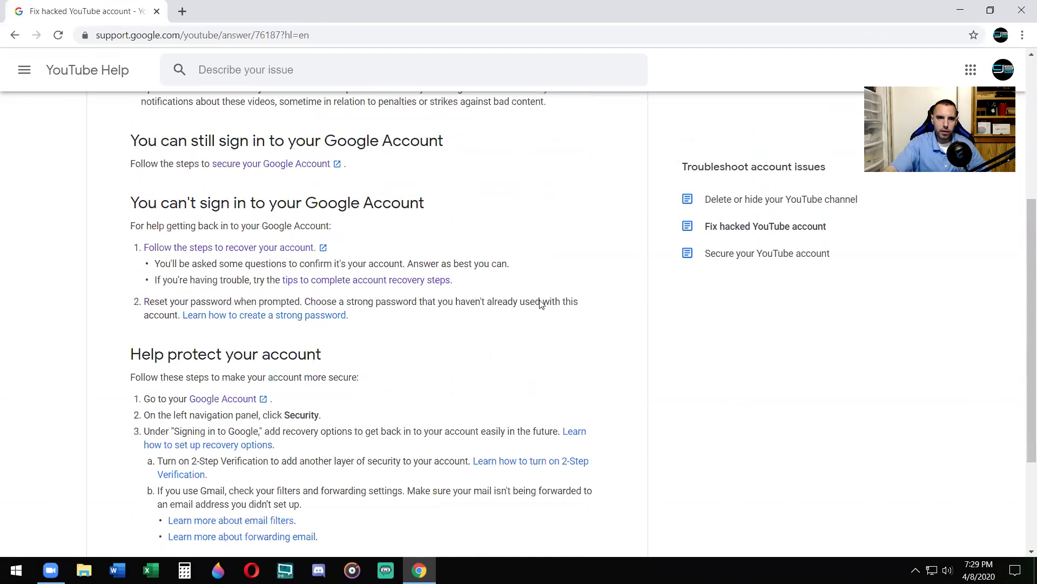
scroll(340, 238, "up", 1)
scroll(255, 278, "down", 3)
scroll(162, 270, "up", 3)
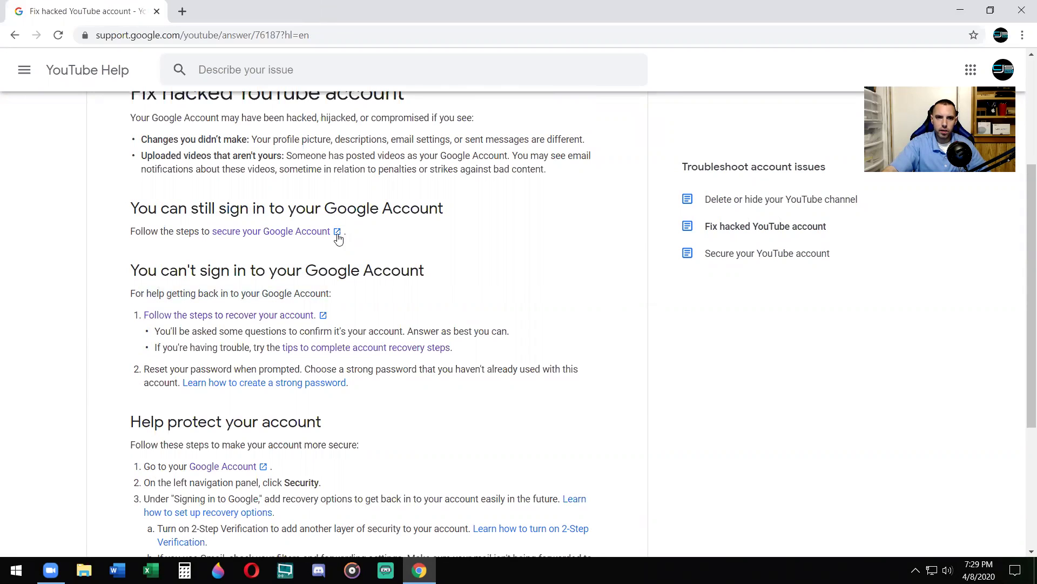
Open Security Checkup from the 'secure your Google Account' link, comparing it with the help article
left_click(320, 233)
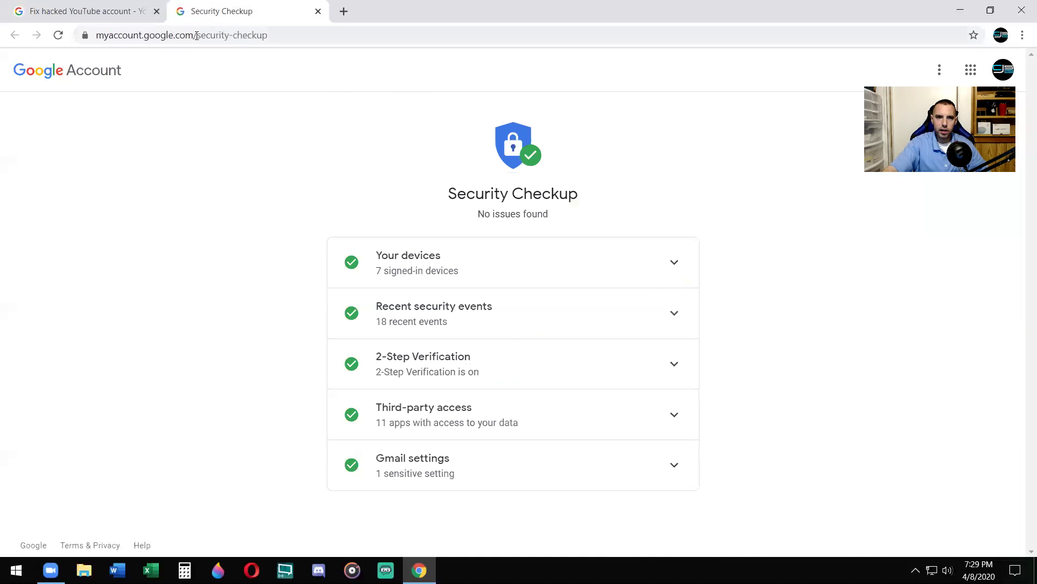
left_click(108, 9)
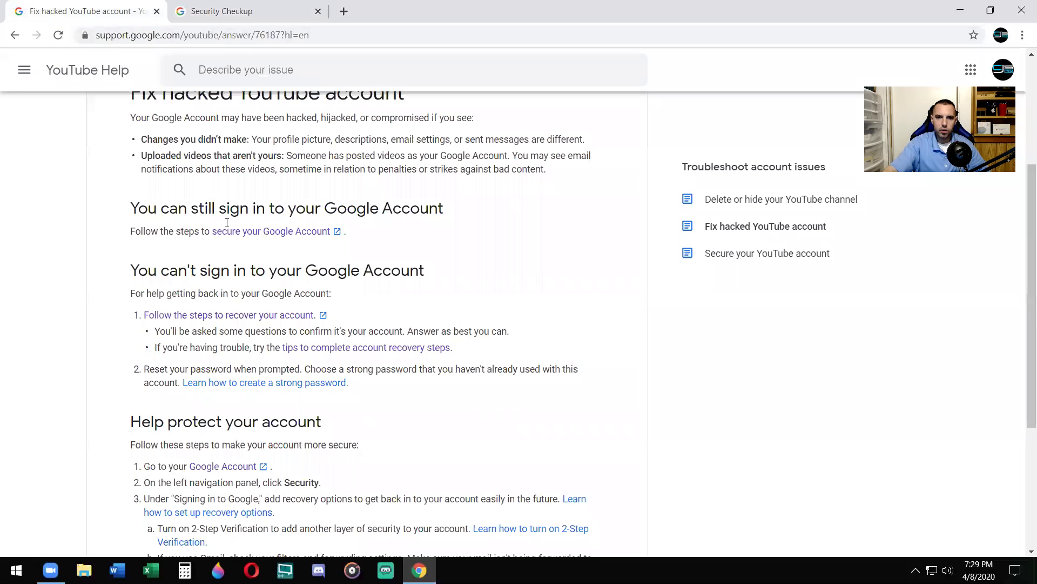
left_click(302, 8)
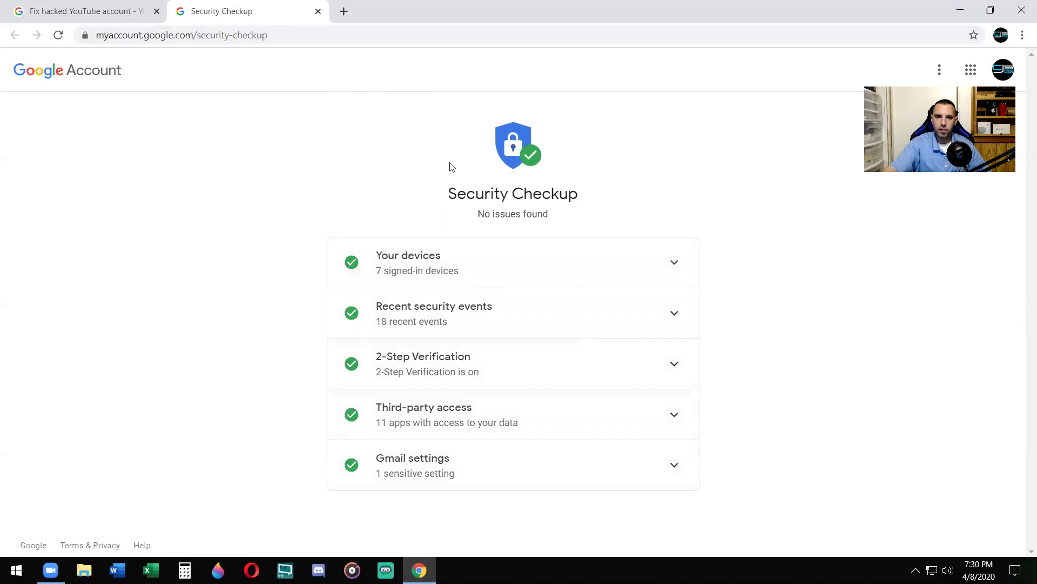
left_click(112, 7)
left_click(254, 11)
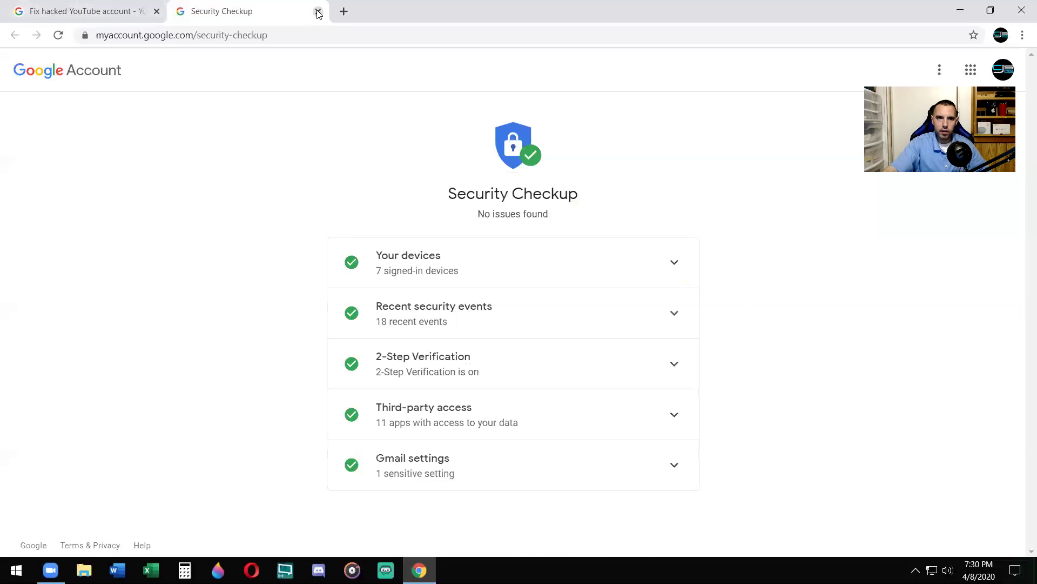
Close the Security Checkup tab, then briefly open and close the Google account recovery page
left_click(318, 11)
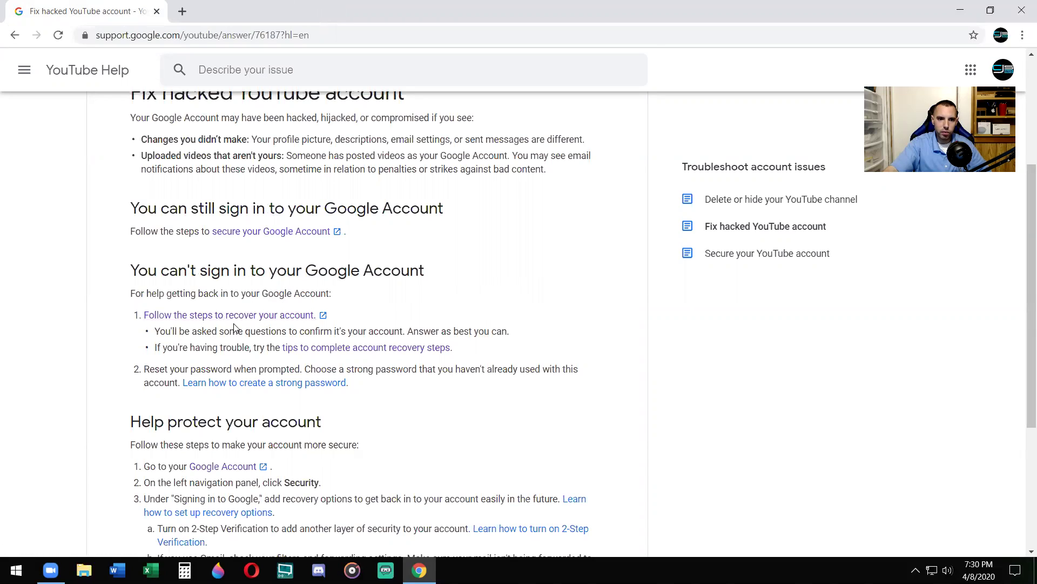
left_click(263, 318)
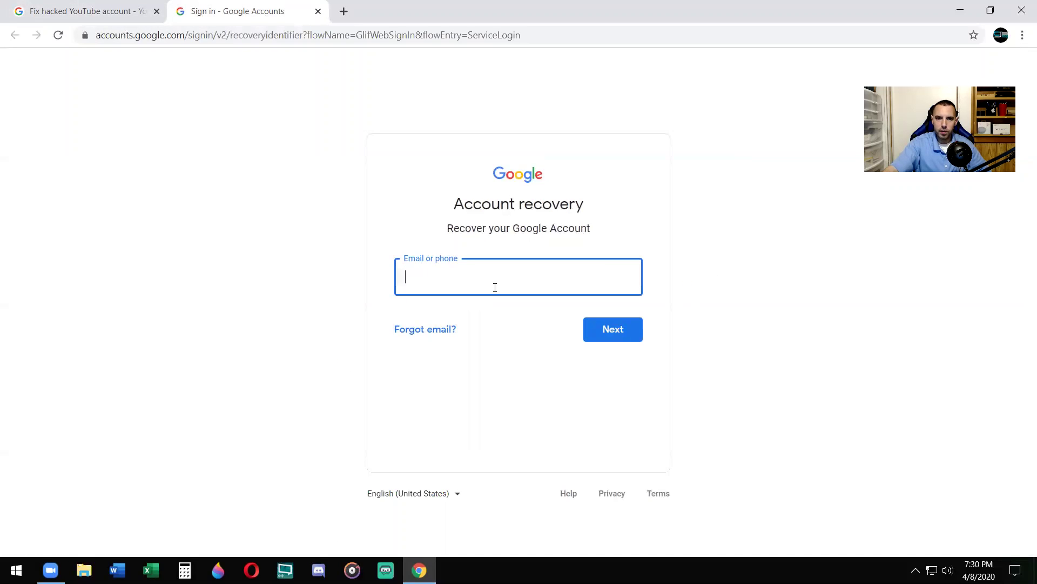
left_click(317, 11)
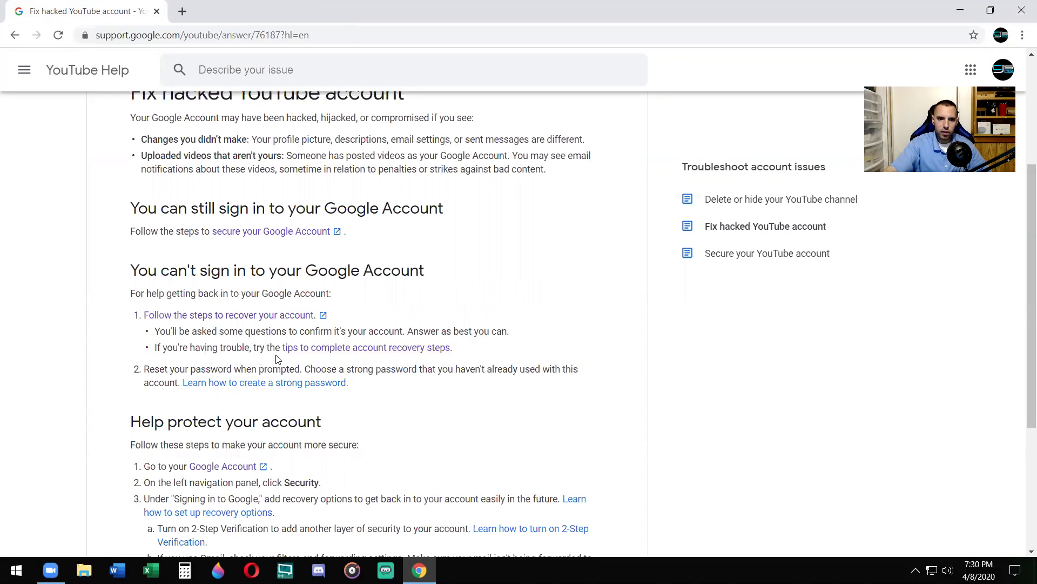
Open the 'Tips to complete account recovery steps' article and read down through it
left_click(342, 350)
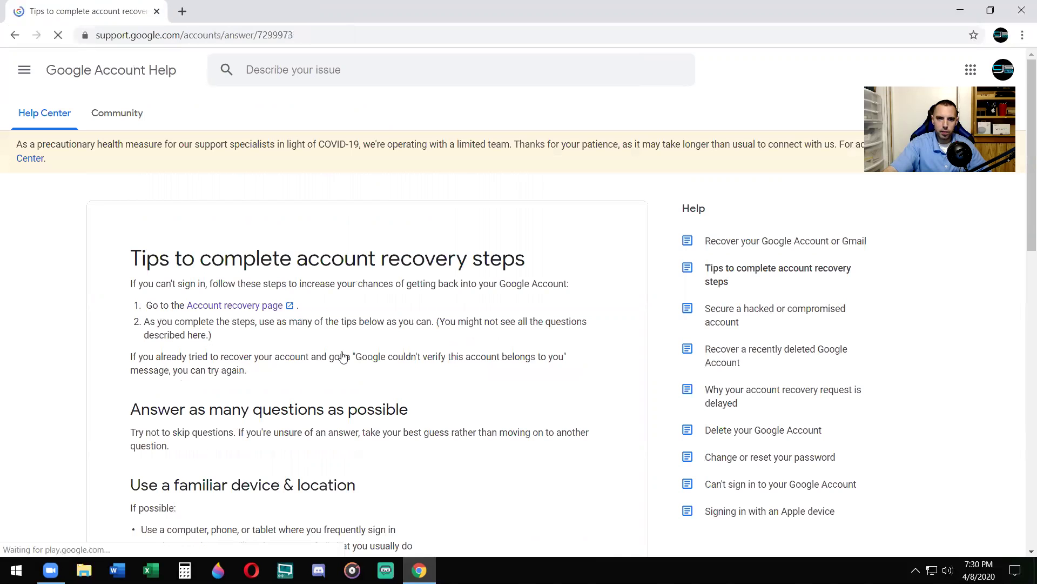
scroll(457, 383, "down", 3)
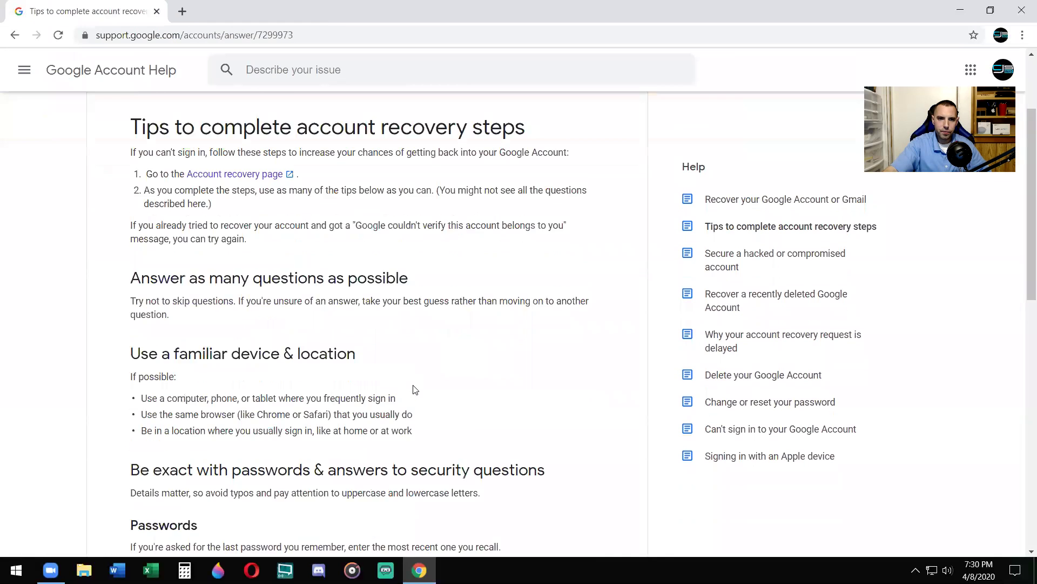
scroll(398, 303, "down", 2)
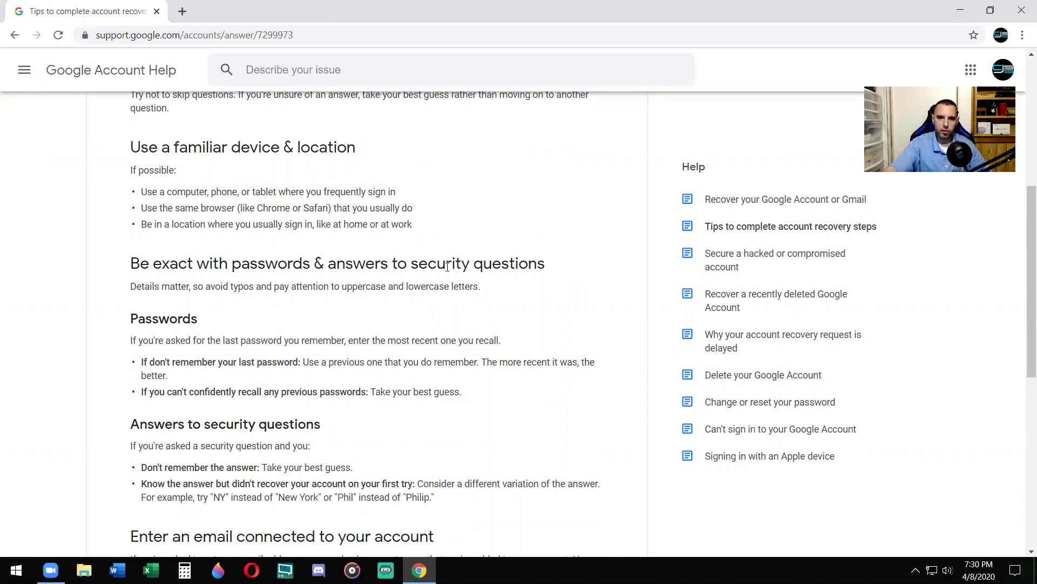
scroll(379, 313, "down", 3)
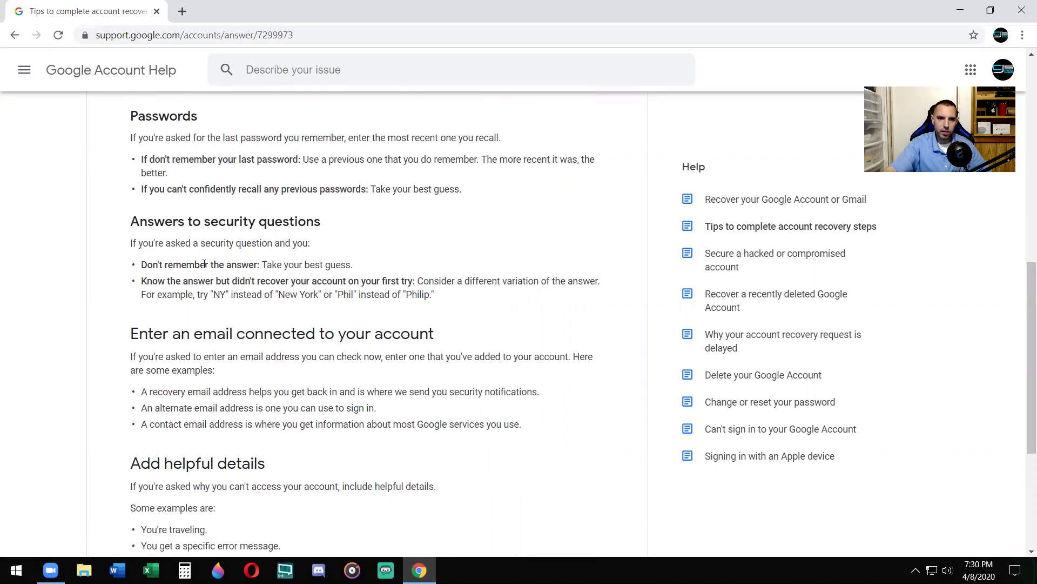
scroll(306, 312, "down", 1)
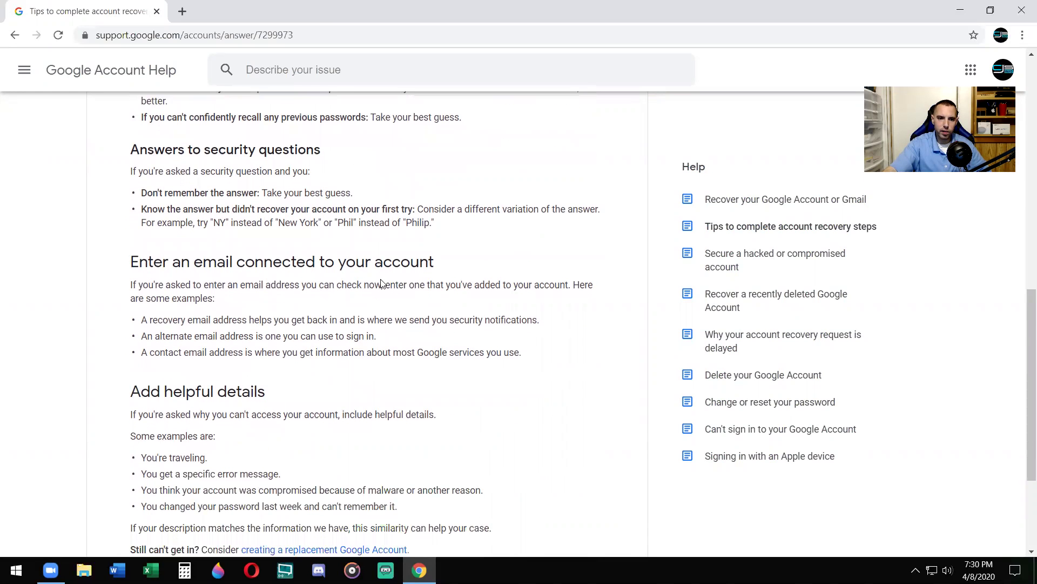
scroll(359, 260, "down", 2)
Leave the tips article and return to the 'Fix hacked YouTube account' help page
scroll(280, 218, "up", 3)
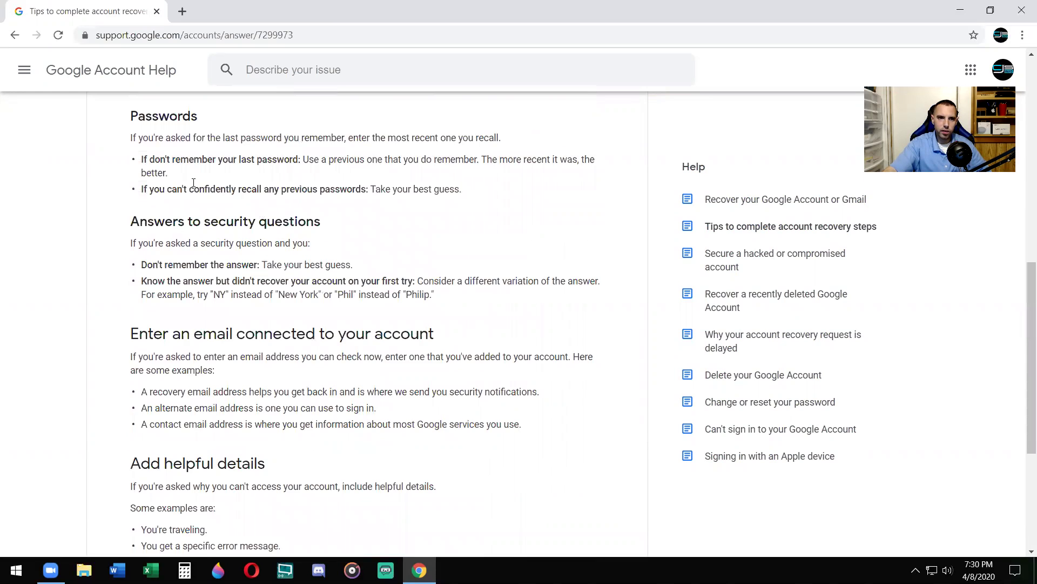
scroll(193, 183, "up", 3)
left_click(14, 35)
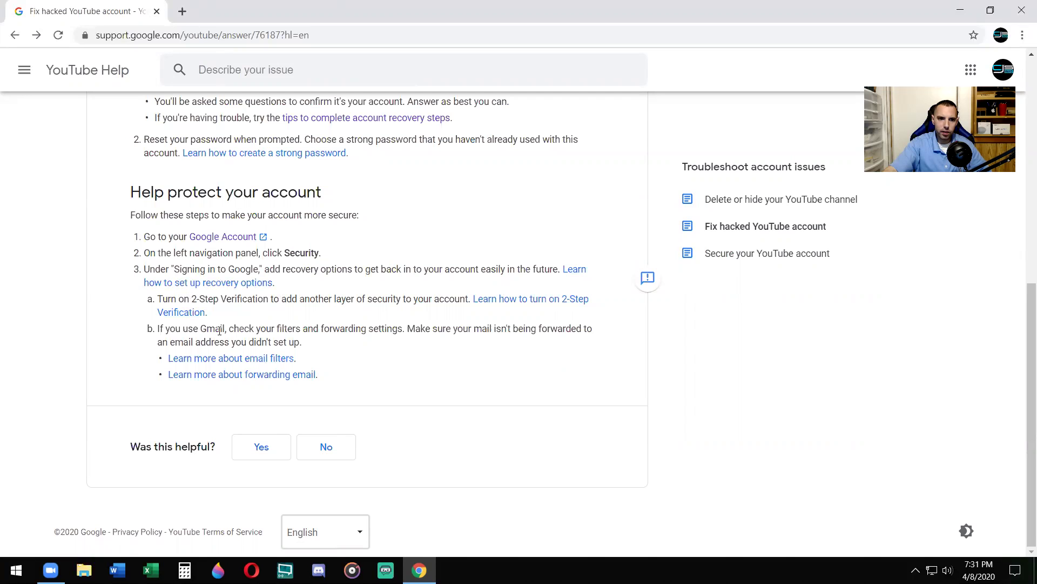
scroll(493, 368, "up", 3)
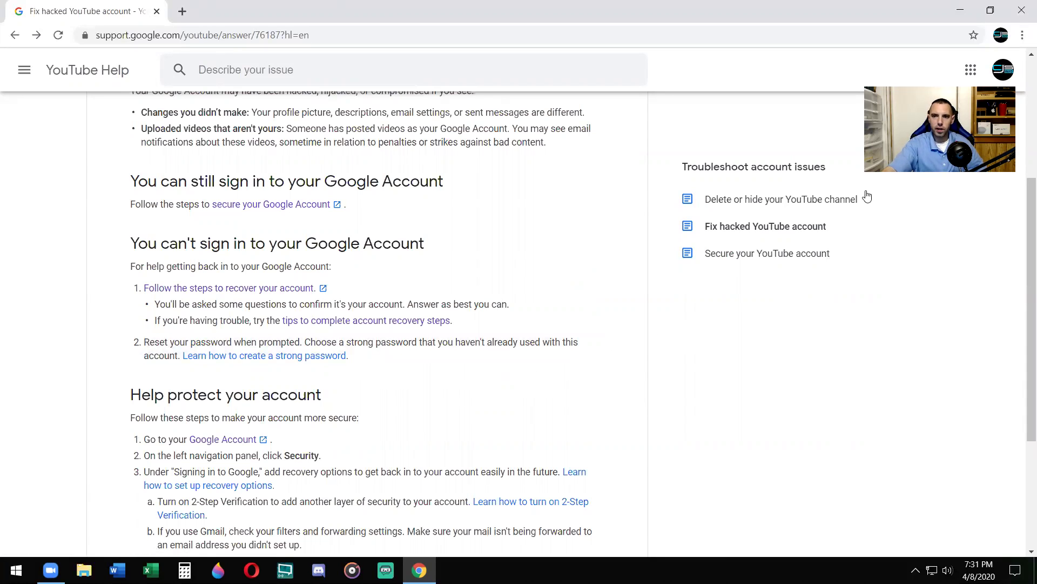
scroll(859, 227, "up", 4)
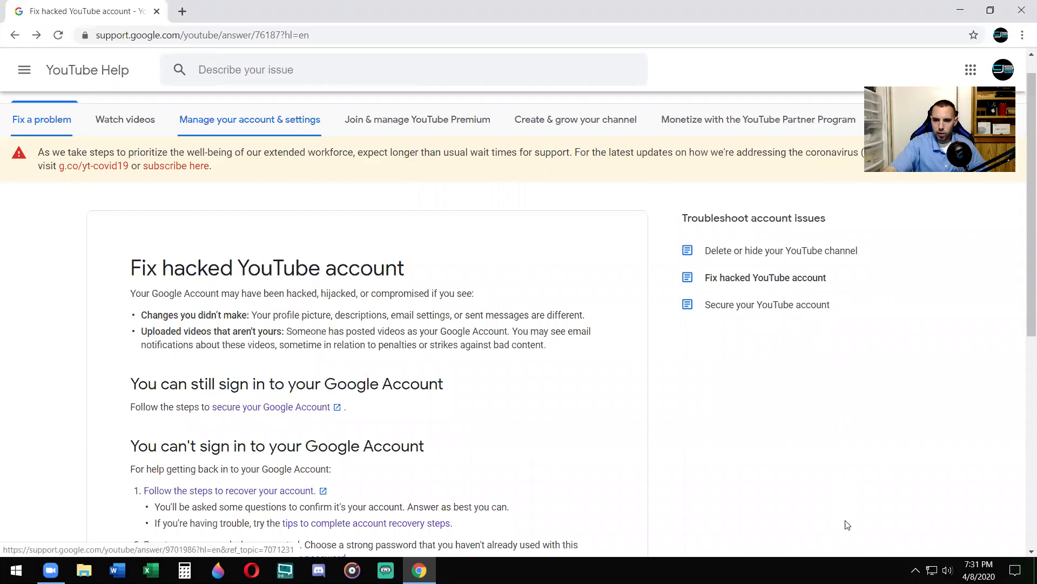